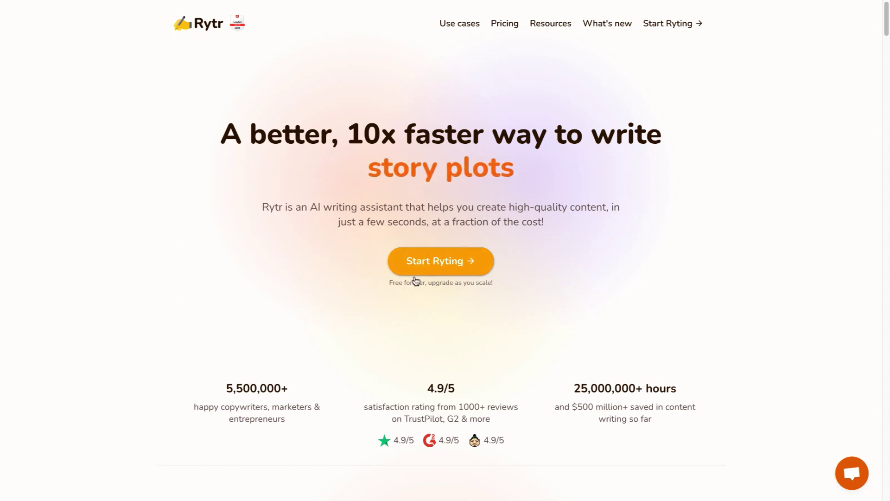
# Start Rytr's writing workspace and choose Blog Section Writing as the use case
pyautogui.click(404, 255)
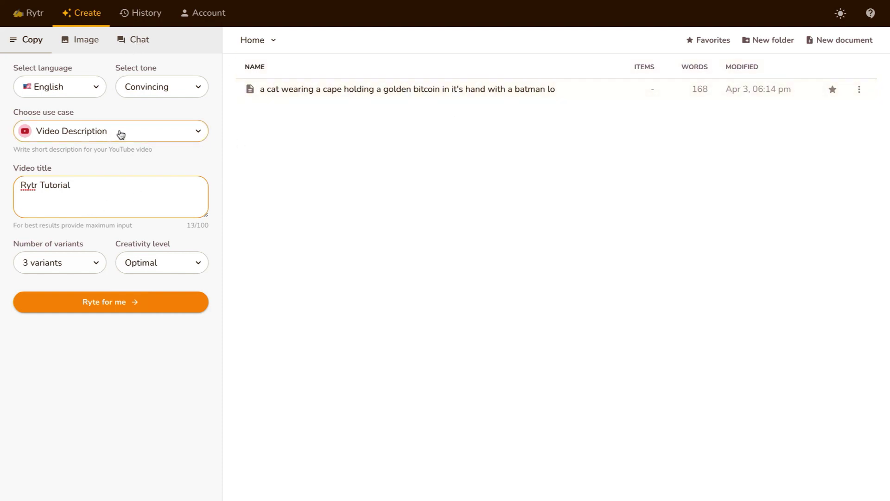
pyautogui.click(159, 130)
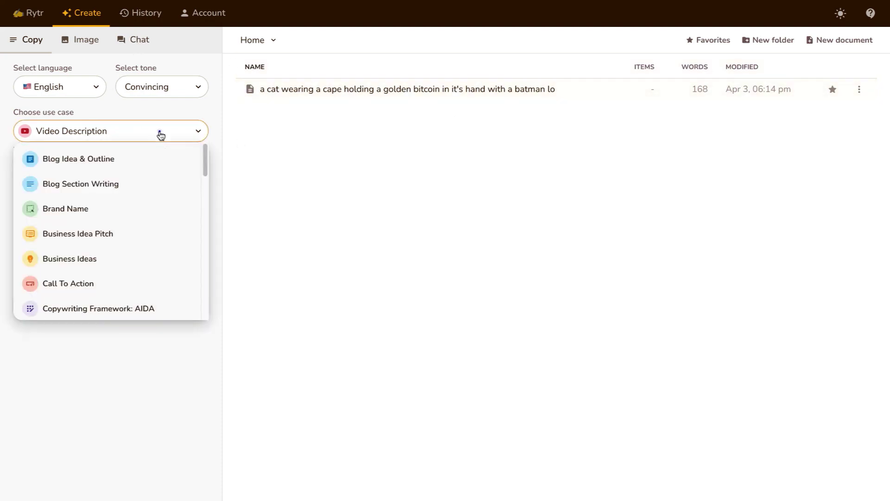
pyautogui.scroll(-5, 161, 276)
pyautogui.scroll(5, 160, 274)
pyautogui.click(130, 184)
pyautogui.click(131, 202)
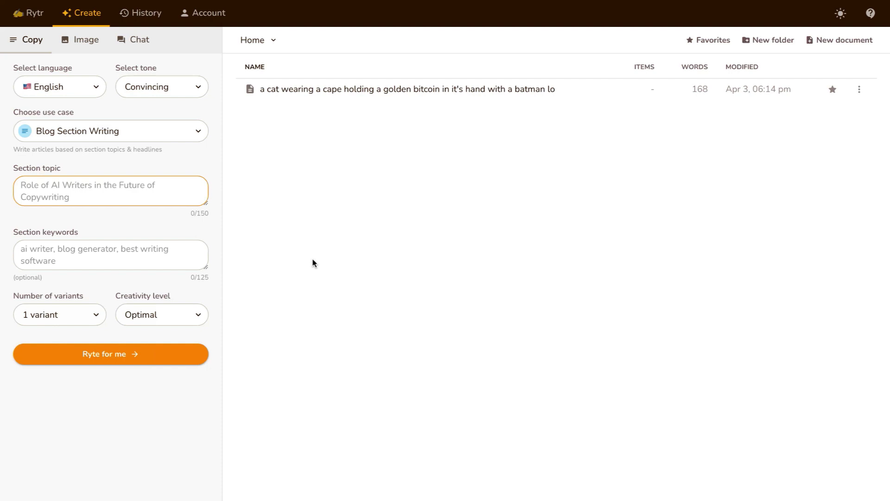
# Enter "Teaching a dog how to swim" as the section topic and reuse the same text as the section keywords
pyautogui.write('Teaching a dog how to swim')
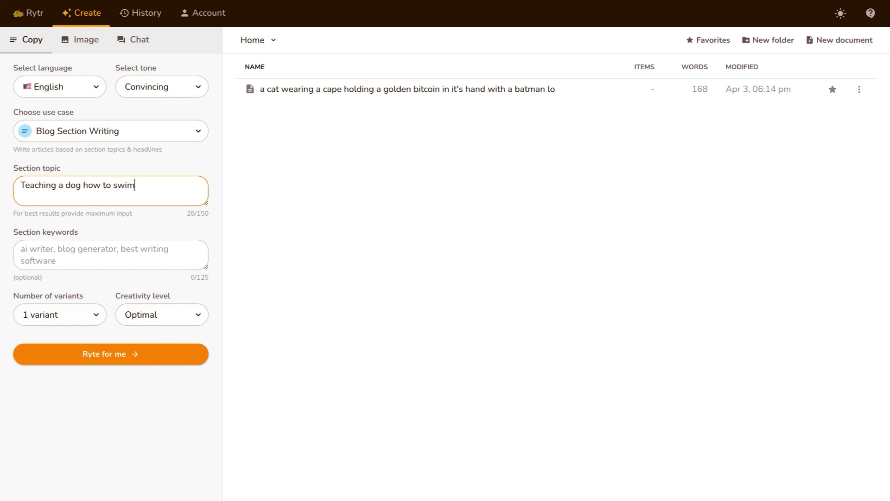
pyautogui.press('Tab')
pyautogui.click(176, 263)
pyautogui.tripleClick(171, 182)
pyautogui.hotkey('ctrl', 'c')
pyautogui.click(138, 245)
pyautogui.hotkey('ctrl', 'v')
# Set the number of variants to 3 and generate the blog section text
pyautogui.click(88, 315)
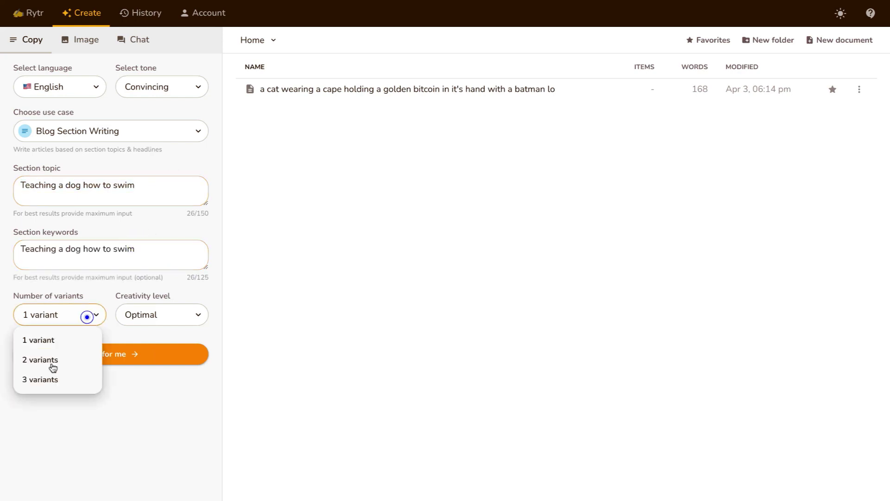
pyautogui.click(48, 383)
pyautogui.click(153, 351)
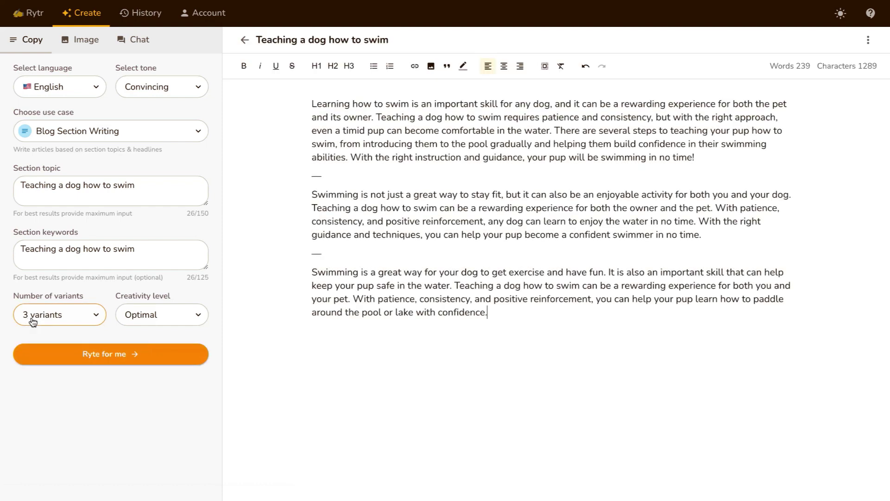
# Extend the first generated paragraph with Continue Ryting
pyautogui.moveTo(709, 163); pyautogui.dragTo(274, 99)
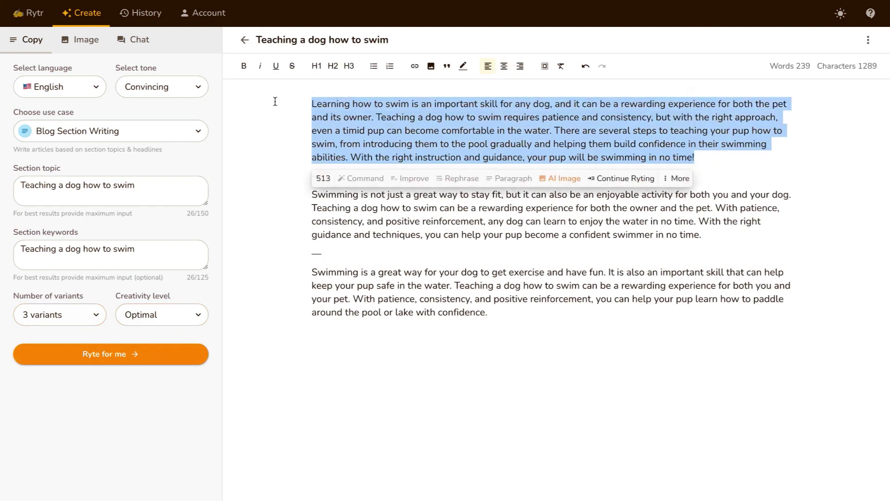
pyautogui.click(624, 182)
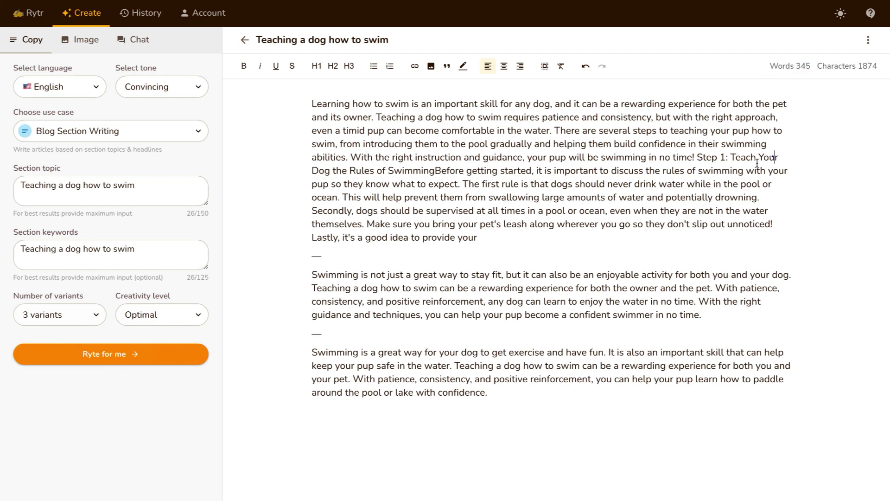
# Check the character, word, reading time and readability statistics of the whole extended first paragraph
pyautogui.moveTo(321, 128); pyautogui.dragTo(304, 103)
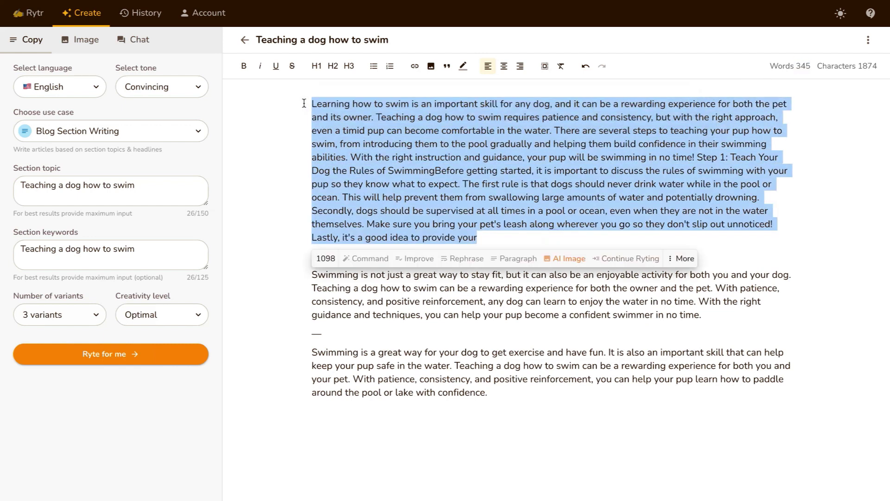
pyautogui.moveTo(325, 262)
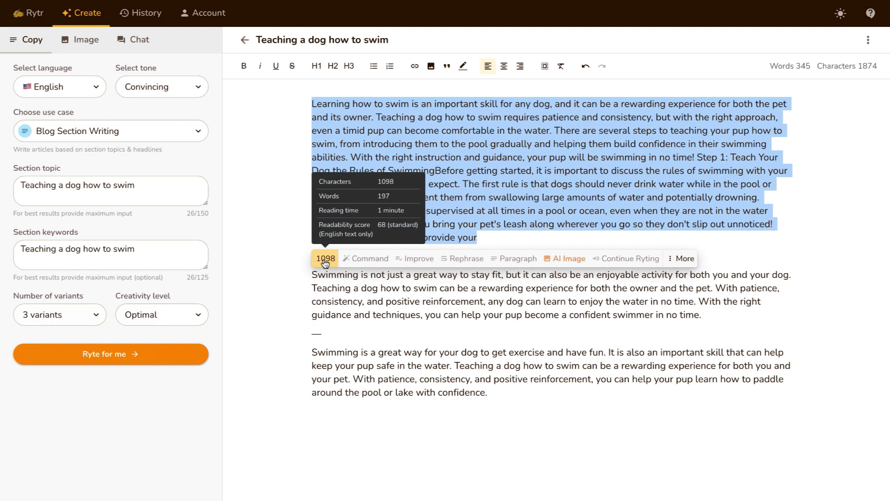
pyautogui.moveTo(531, 242); pyautogui.dragTo(297, 104)
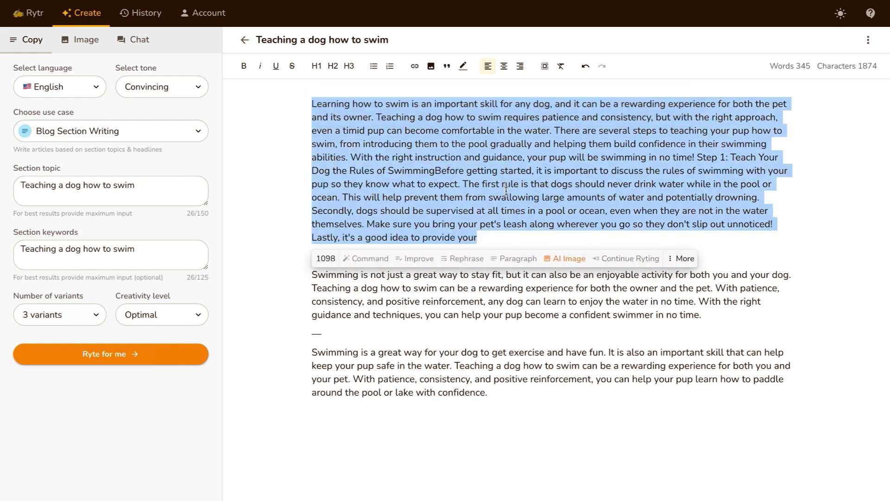
pyautogui.click(541, 232)
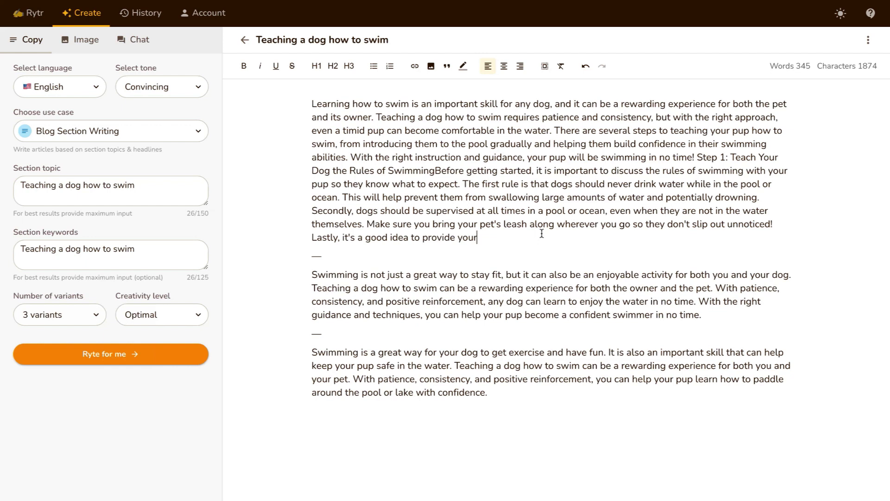
# Insert the missing space between "Swimming" and "Before" in the first paragraph, and copy the whole paragraph
pyautogui.click(436, 171)
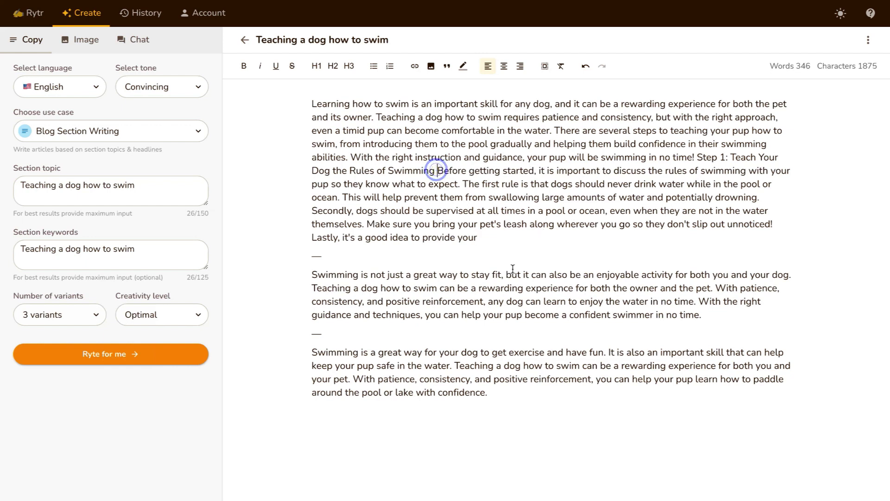
pyautogui.tripleClick(527, 243)
pyautogui.hotkey('ctrl', 'c')
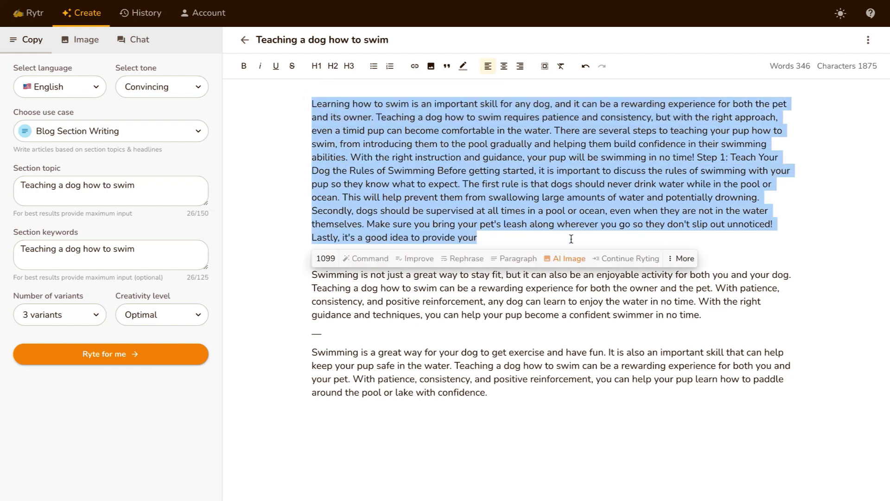
pyautogui.click(571, 238)
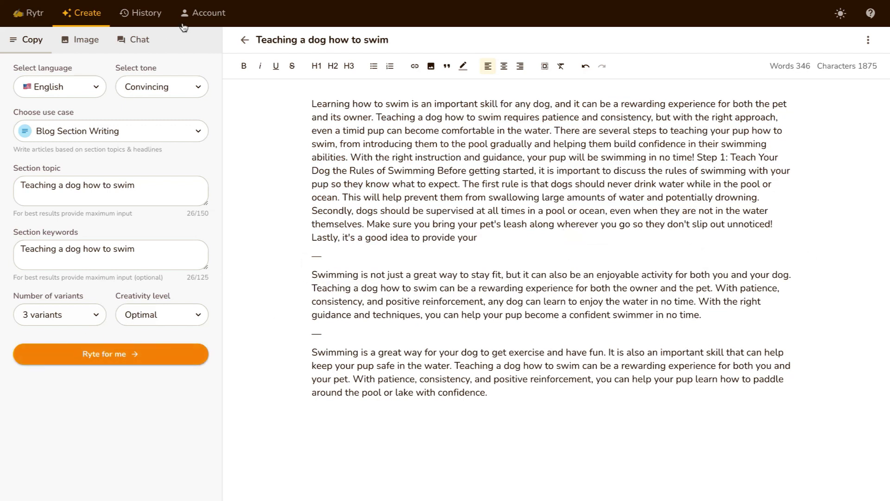
# Look through the list of available use cases down to the video options at its end
pyautogui.click(197, 133)
pyautogui.scroll(-4, 167, 213)
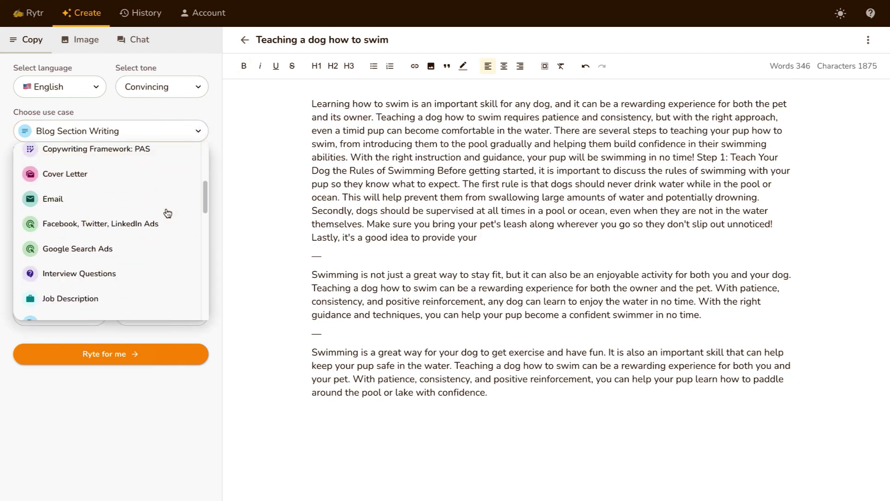
pyautogui.scroll(-5, 164, 208)
pyautogui.scroll(-7, 179, 232)
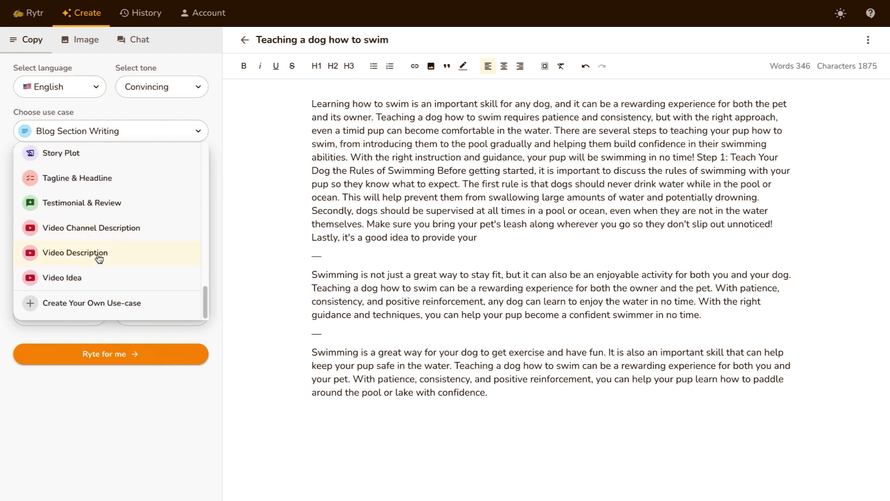
pyautogui.click(97, 278)
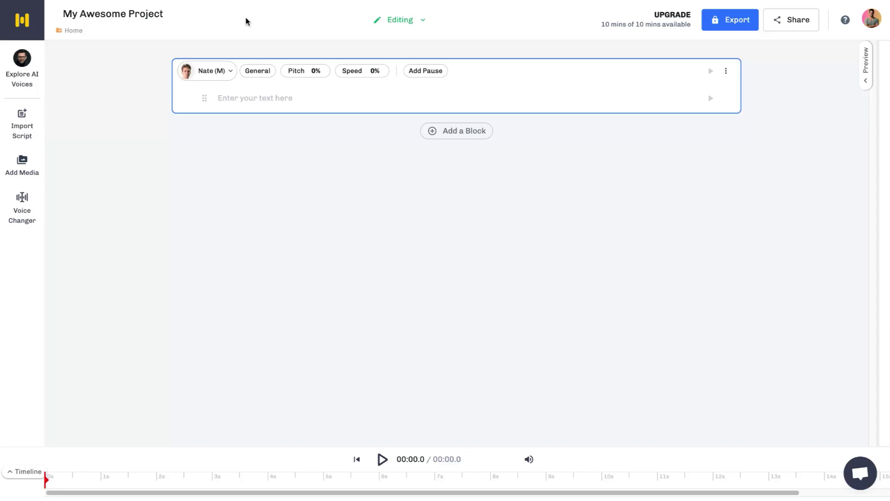
# Switch to the Murf voice-over project, browse the AI voices and select Claire (F) for the text block
pyautogui.click(411, 279)
pyautogui.click(28, 68)
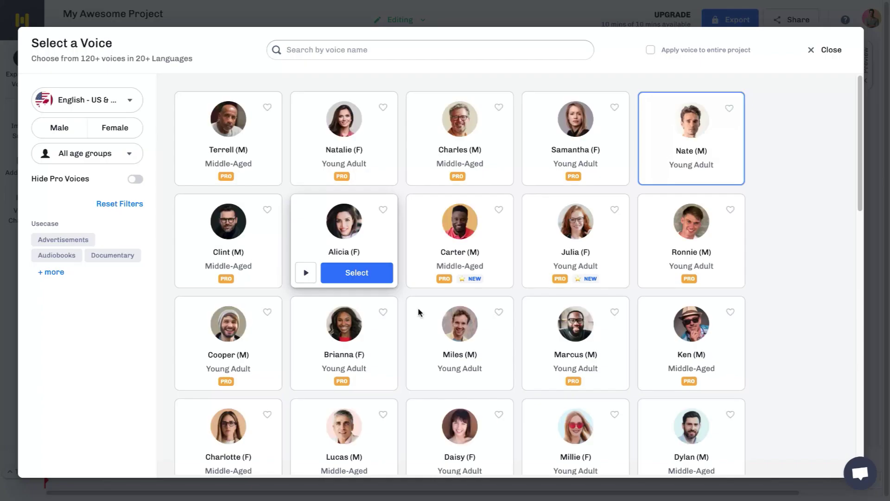
pyautogui.scroll(-12, 805, 284)
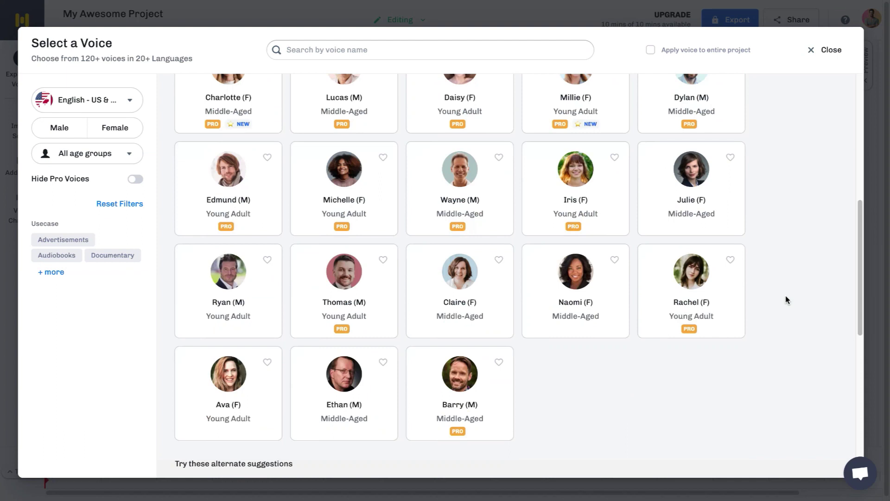
pyautogui.scroll(12, 786, 300)
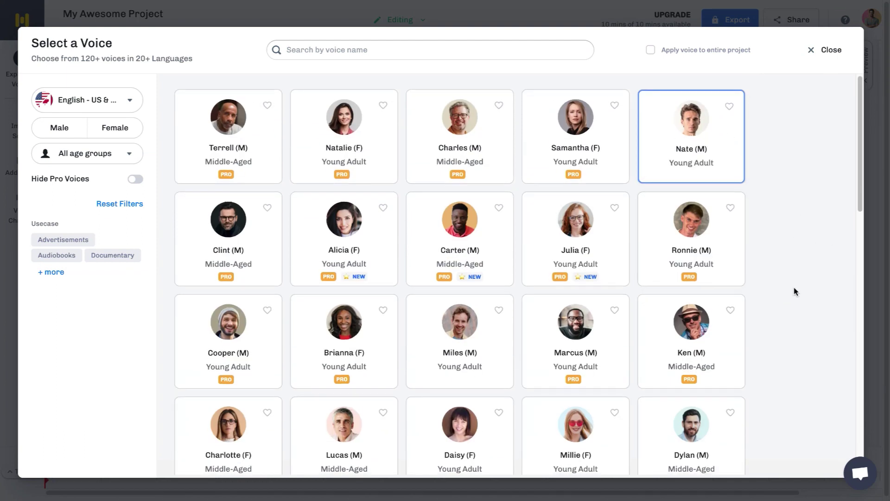
pyautogui.scroll(-9, 795, 291)
pyautogui.moveTo(468, 214)
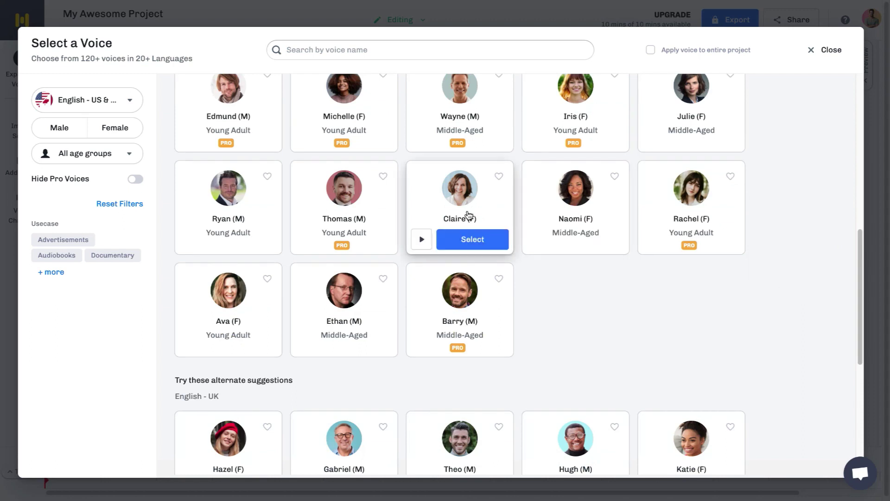
pyautogui.click(476, 243)
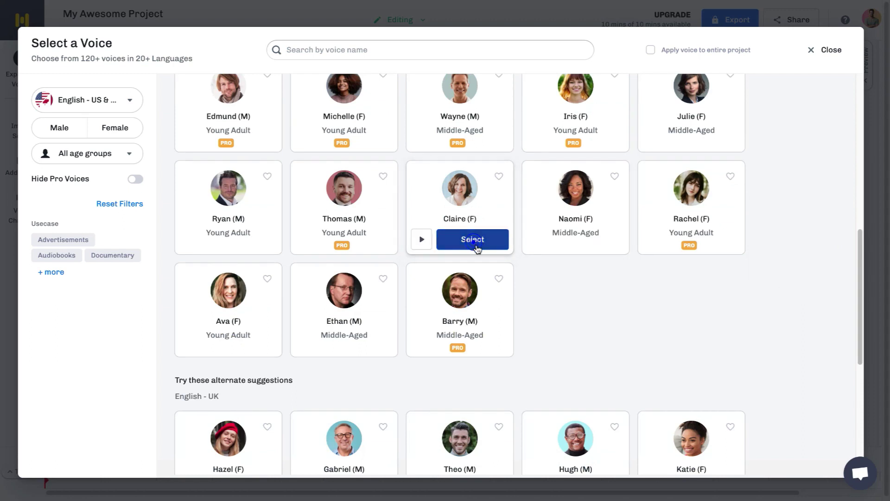
# Paste the copied paragraph into the voice block as a script split by paragraphs
pyautogui.click(278, 95)
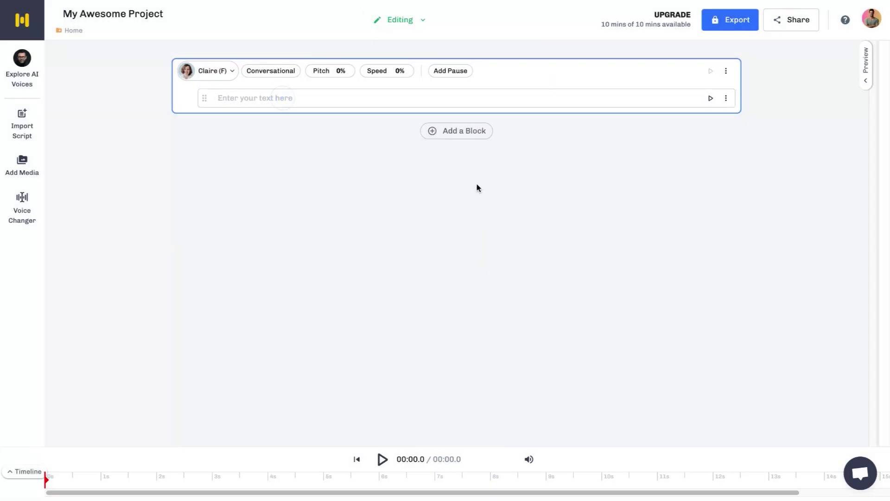
pyautogui.hotkey('ctrl', 'v')
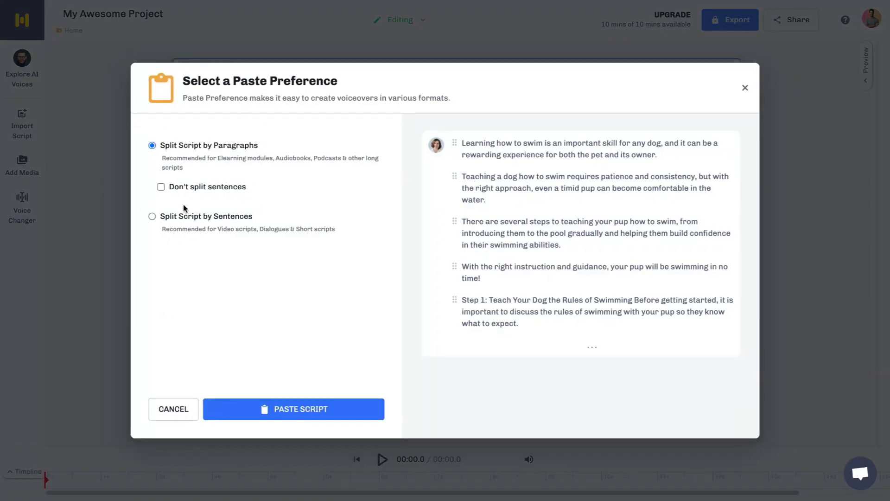
pyautogui.click(310, 410)
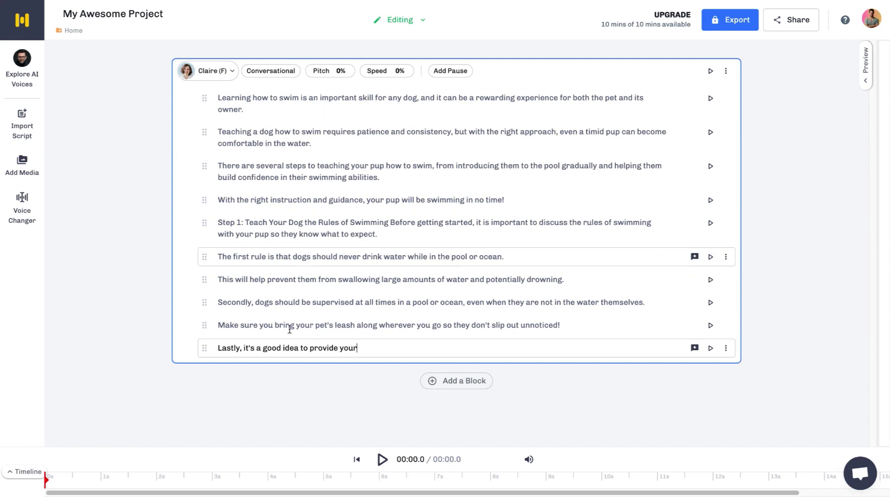
# Delete the incomplete last line "Lastly, it's a good idea to provide your" and play the voice-over
pyautogui.tripleClick(413, 348)
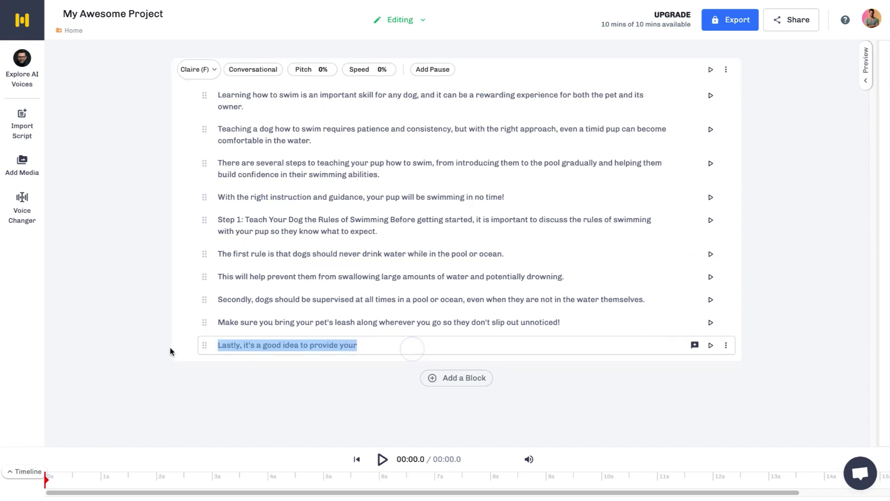
pyautogui.press('BackSpace')
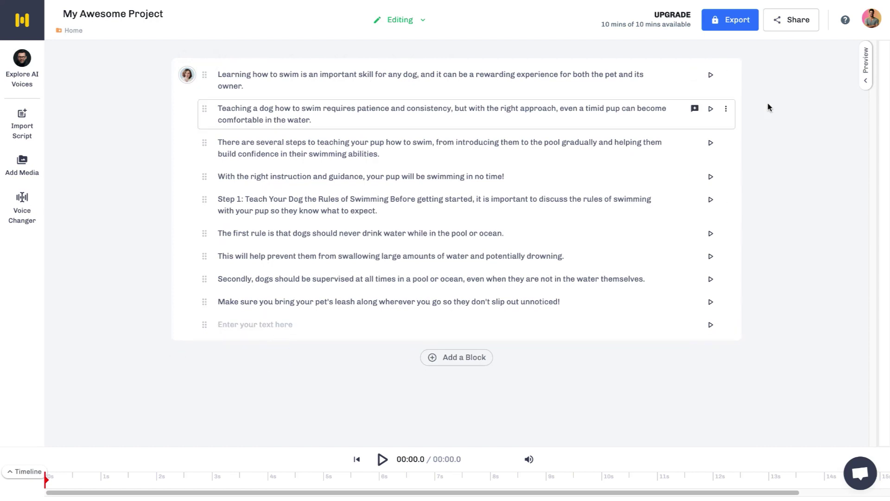
pyautogui.click(382, 459)
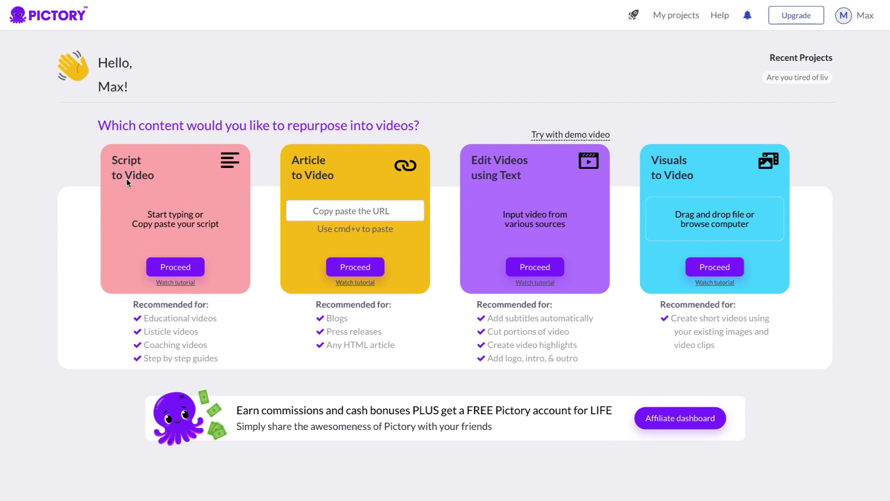
# Switch to Pictory and start a Script to Video project named "How to teach a dog to swim"
pyautogui.click(187, 271)
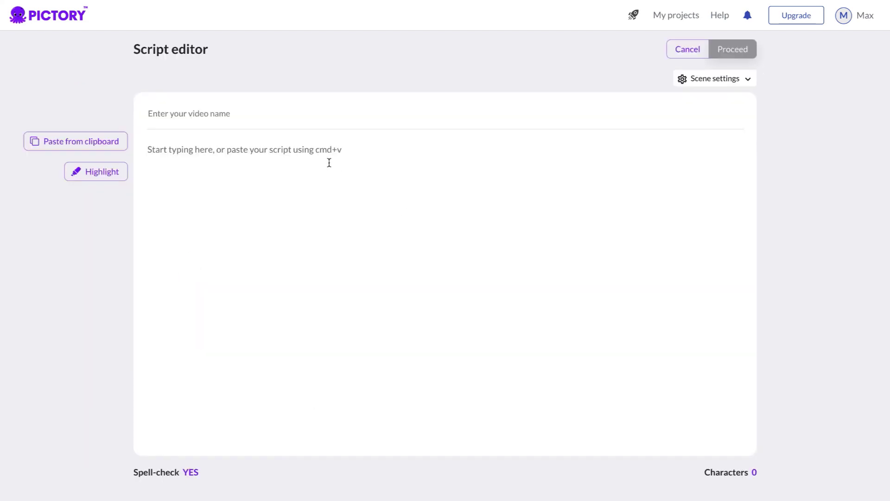
pyautogui.click(275, 112)
pyautogui.write('Hayse')
pyautogui.press('BackSpace')
pyautogui.press('BackSpace')
pyautogui.press('BackSpace')
pyautogui.press('BackSpace')
pyautogui.press('BackSpace')
pyautogui.write('How to teach a dog to swim')
pyautogui.press('Return')
# Paste the copied text as the video script and delete its incomplete final sentence
pyautogui.hotkey('ctrl', 'v')
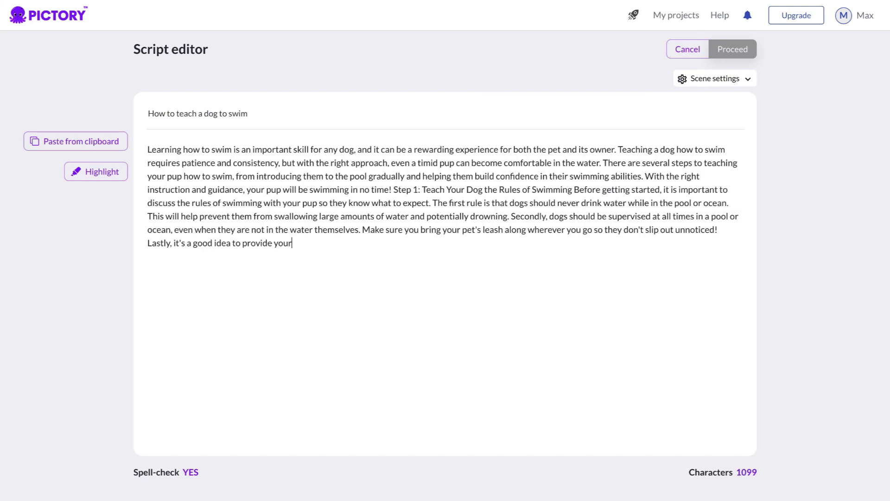
pyautogui.tripleClick(355, 246)
pyautogui.press('BackSpace')
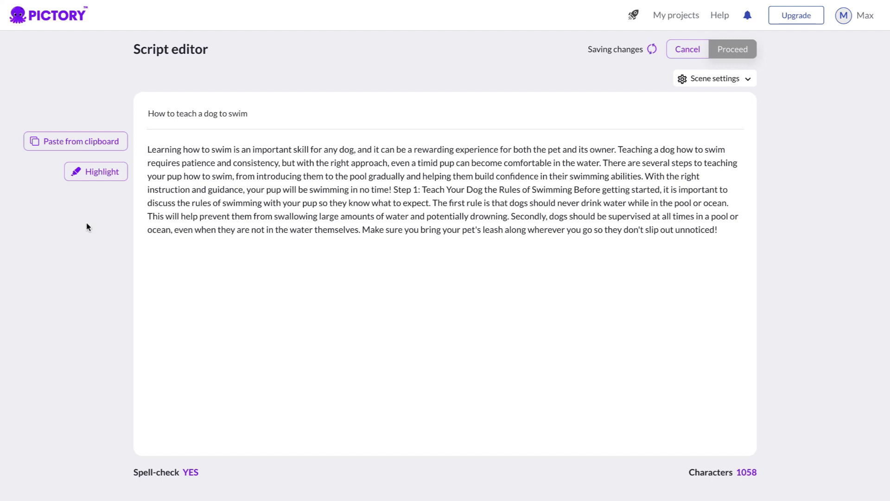
# Proceed with the script and choose the Subtitle Italics template in a 16:9 aspect ratio
pyautogui.click(750, 48)
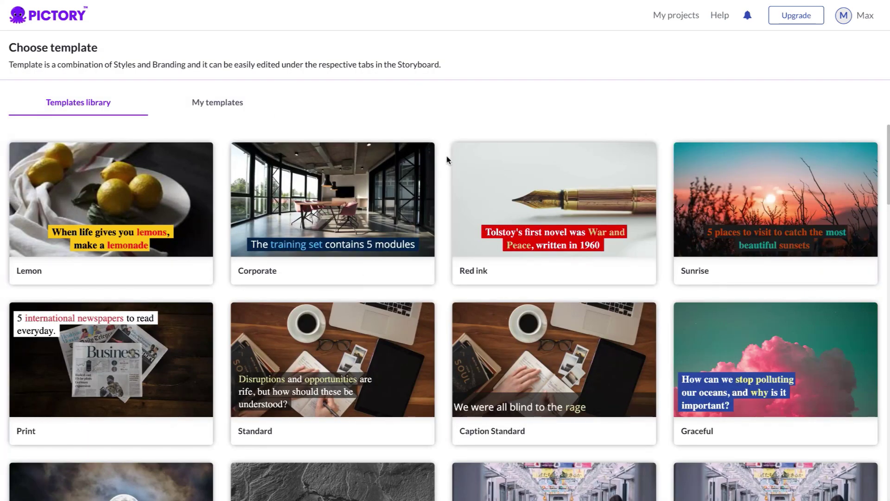
pyautogui.moveTo(784, 202)
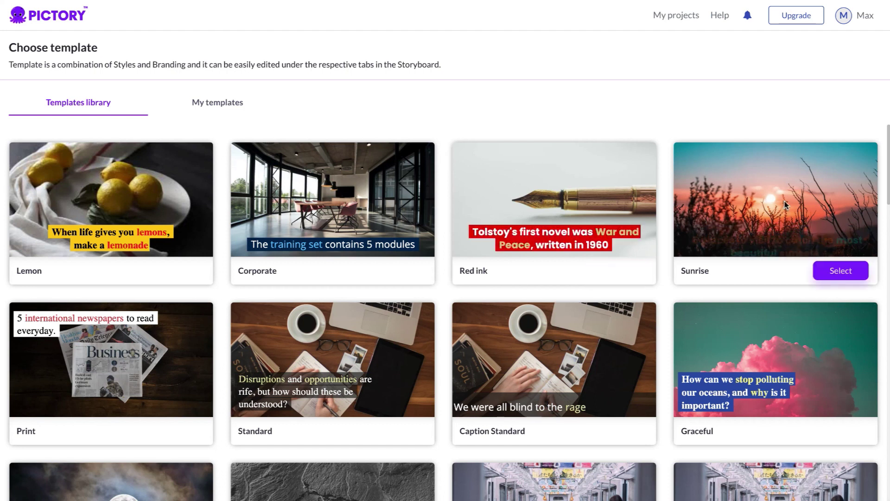
pyautogui.moveTo(392, 348)
pyautogui.scroll(-5, 391, 348)
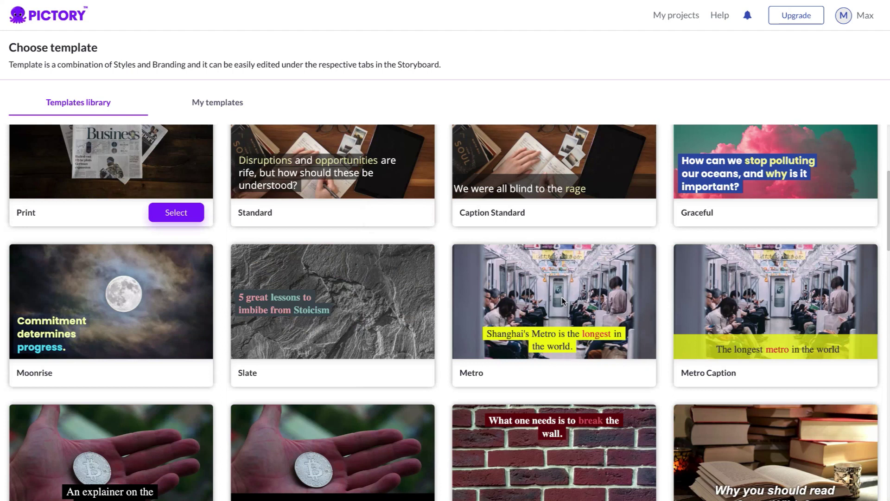
pyautogui.moveTo(651, 314)
pyautogui.scroll(-5, 769, 299)
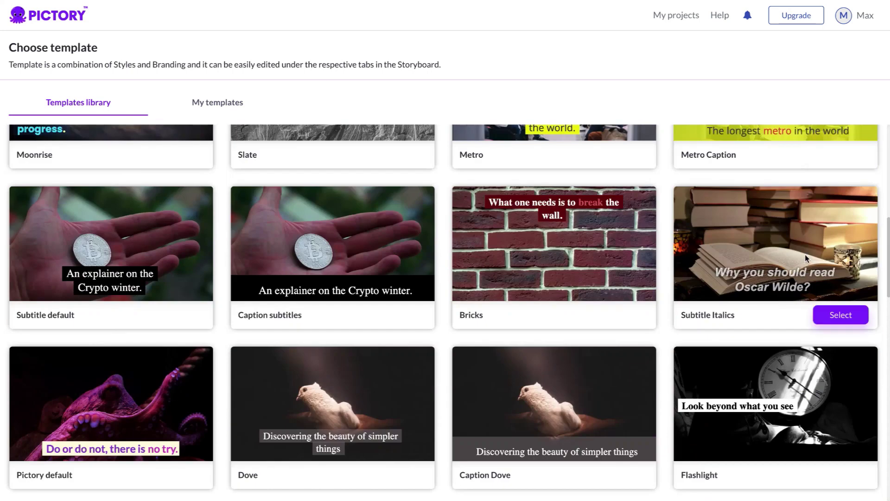
pyautogui.click(841, 319)
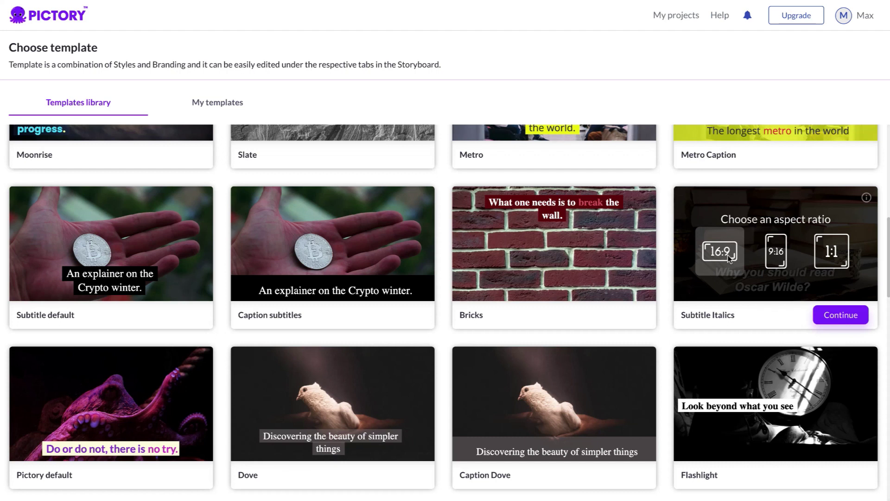
pyautogui.click(826, 313)
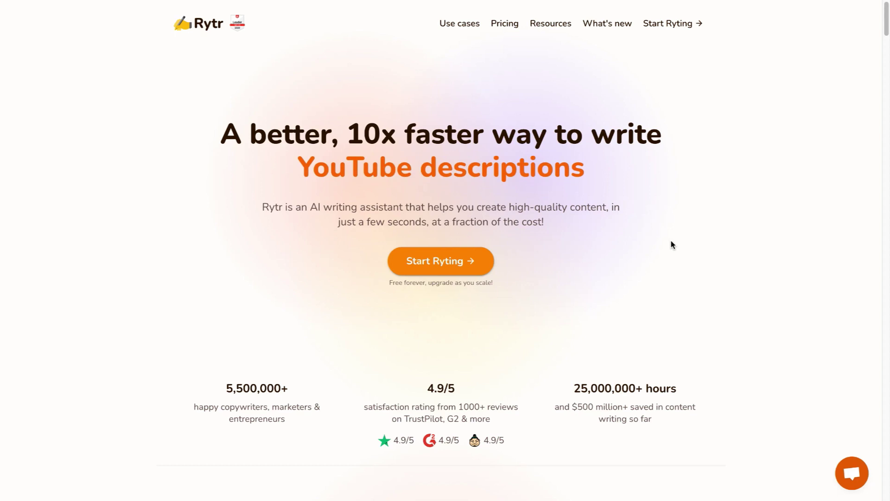
# Switch to the Rytr website and examine its pricing plans
pyautogui.click(504, 26)
pyautogui.scroll(-1, 648, 147)
pyautogui.tripleClick(646, 143)
pyautogui.click(784, 177)
pyautogui.scroll(-1, 757, 306)
pyautogui.moveTo(588, 410); pyautogui.dragTo(685, 415)
pyautogui.click(765, 397)
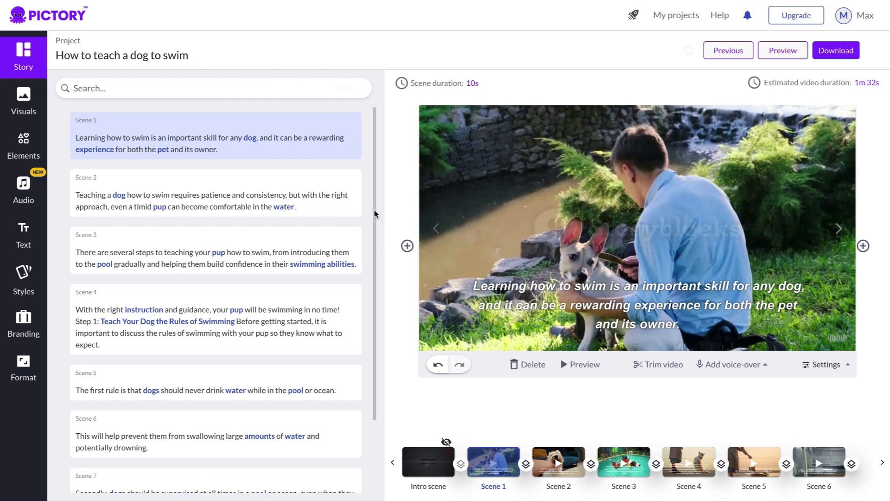
# Switch back to the Pictory storyboard, review the visuals of scenes 2 to 6, and play a preview of scene 1
pyautogui.click(327, 186)
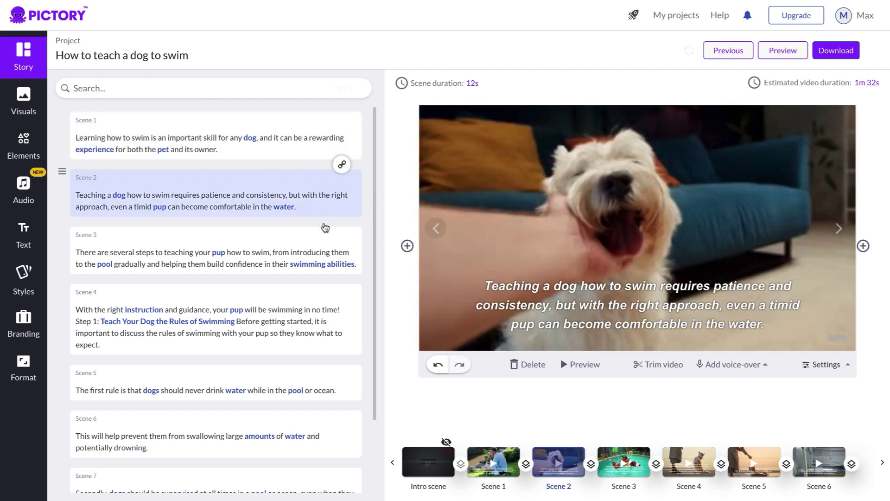
pyautogui.click(326, 236)
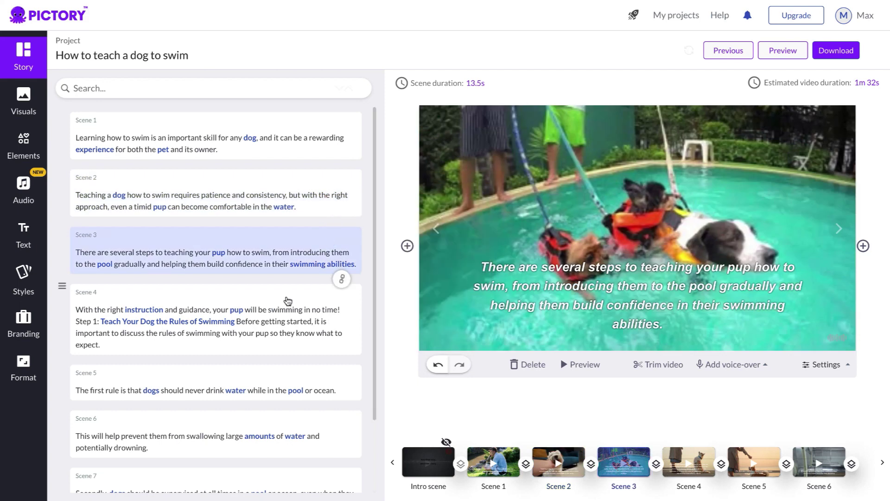
pyautogui.click(286, 299)
pyautogui.click(279, 382)
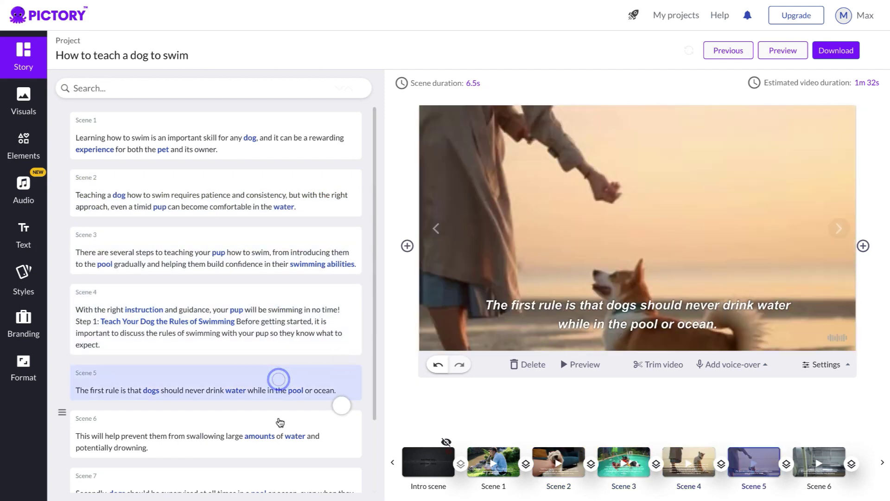
pyautogui.click(281, 420)
pyautogui.click(257, 121)
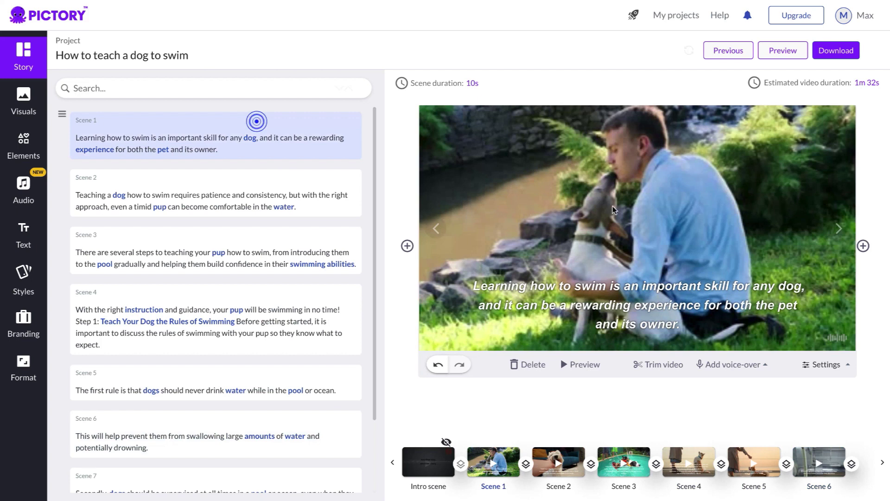
pyautogui.click(577, 365)
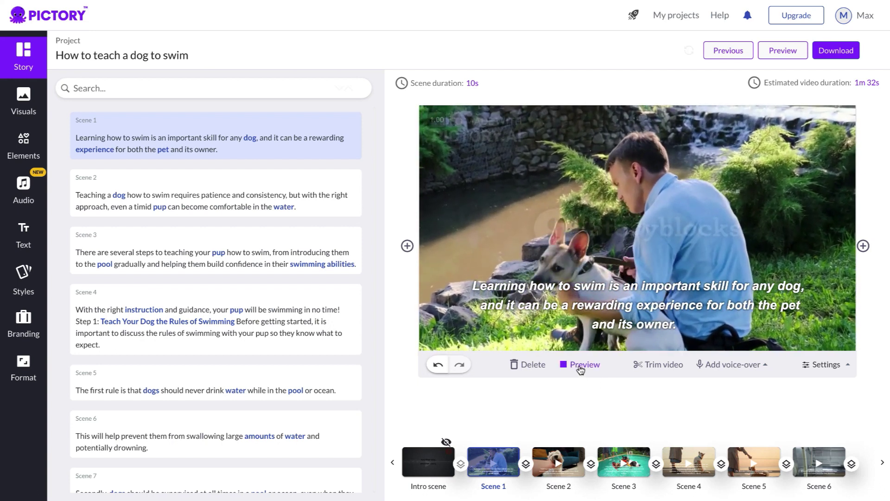
pyautogui.click(579, 366)
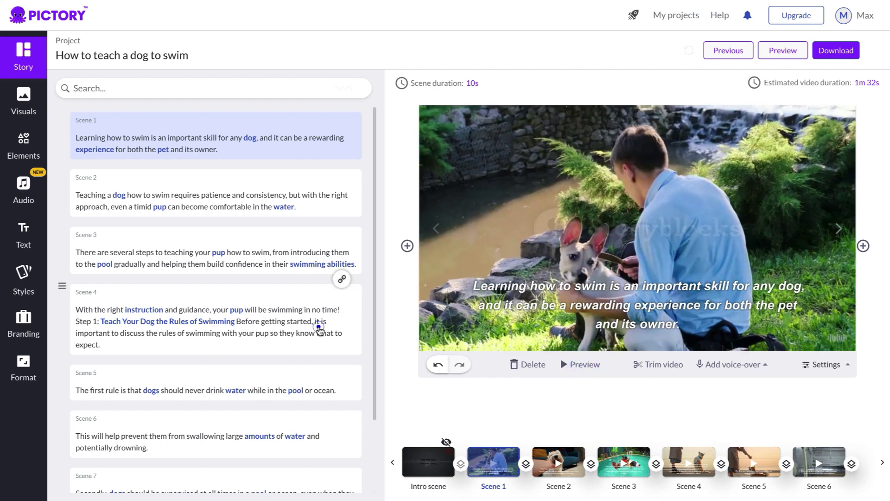
# Replace the machinery footage in scene 6 with the library clip of a white dog being petted on grass
pyautogui.click(319, 327)
pyautogui.click(288, 390)
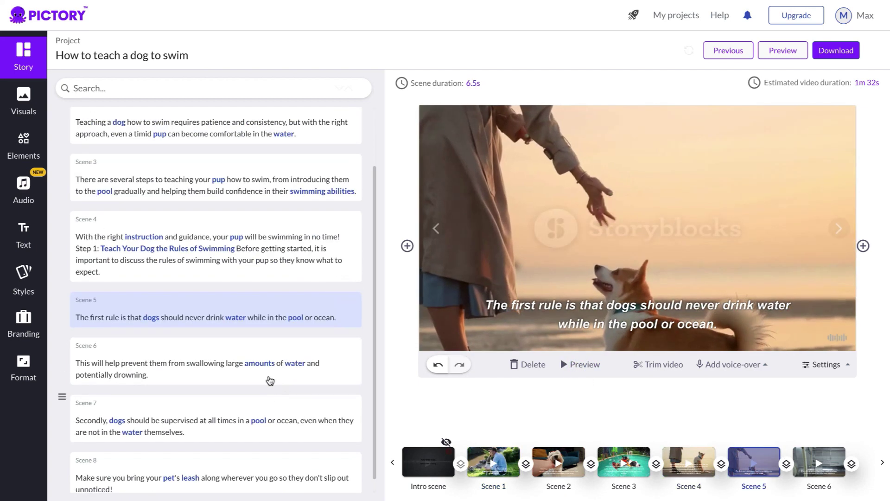
pyautogui.click(268, 374)
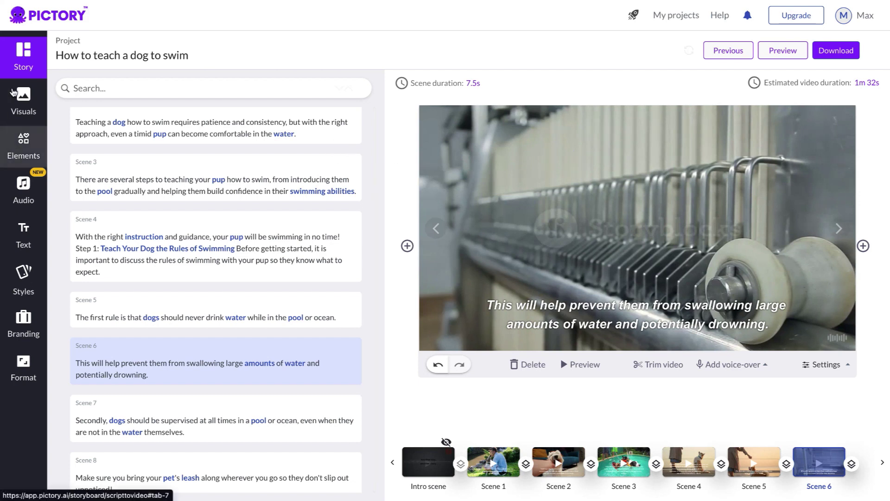
pyautogui.click(19, 100)
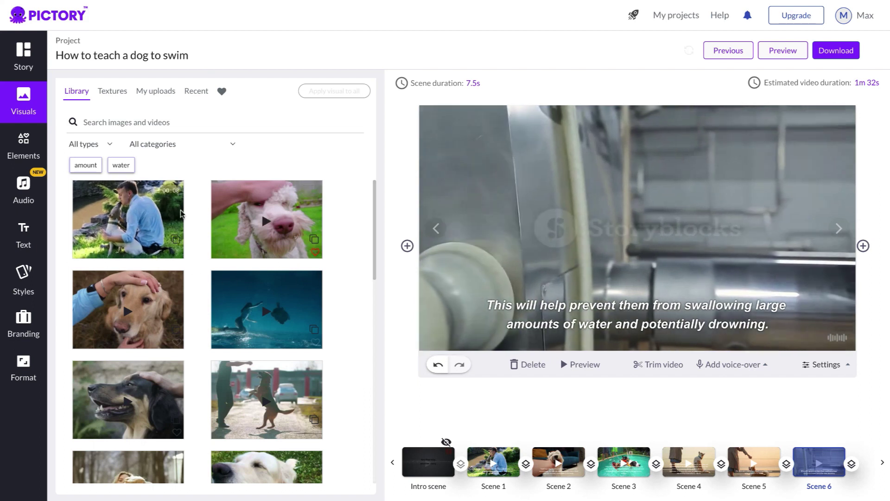
pyautogui.scroll(-5, 269, 287)
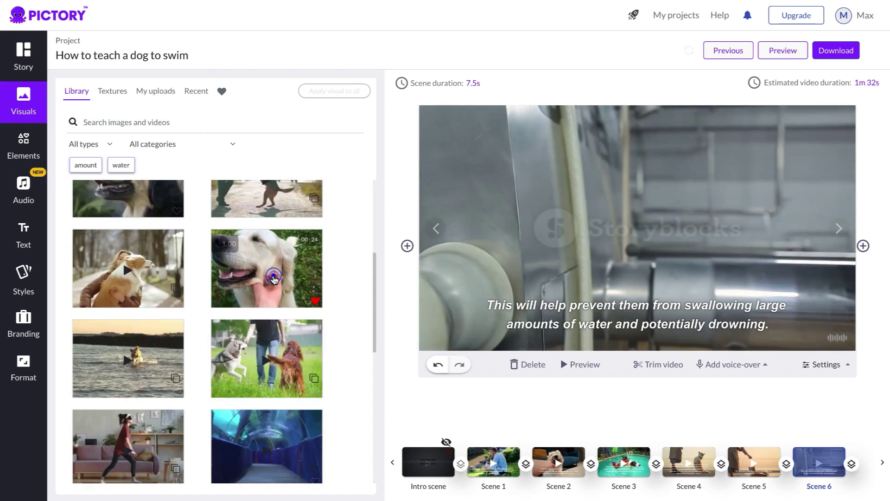
pyautogui.click(285, 298)
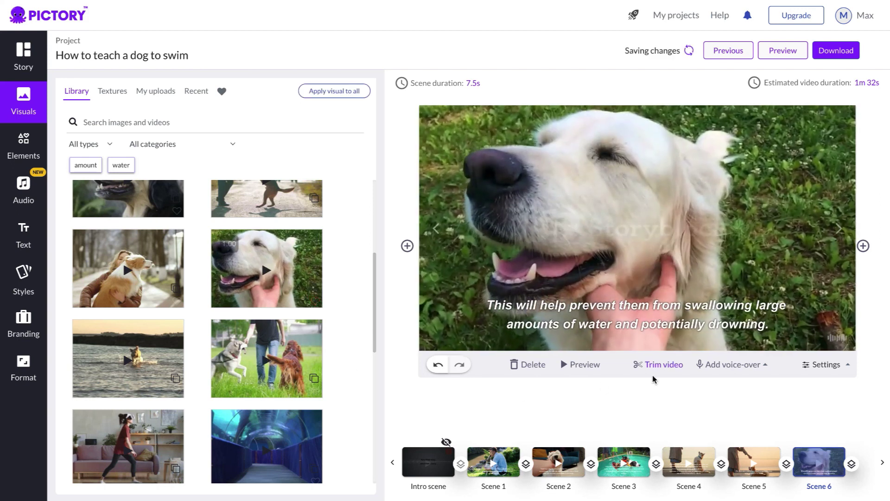
# Replace scene 7's visual with the library clip of a dog in open water at sunset and check scene 8's clip
pyautogui.click(882, 462)
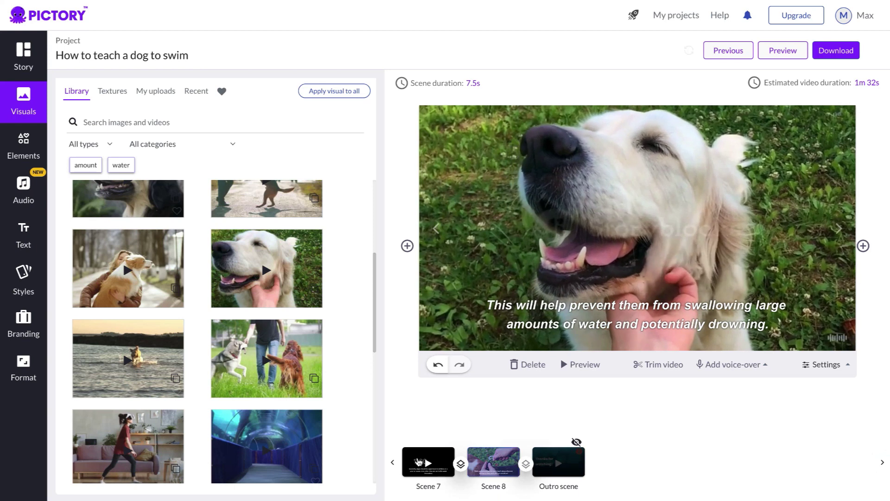
pyautogui.click(424, 461)
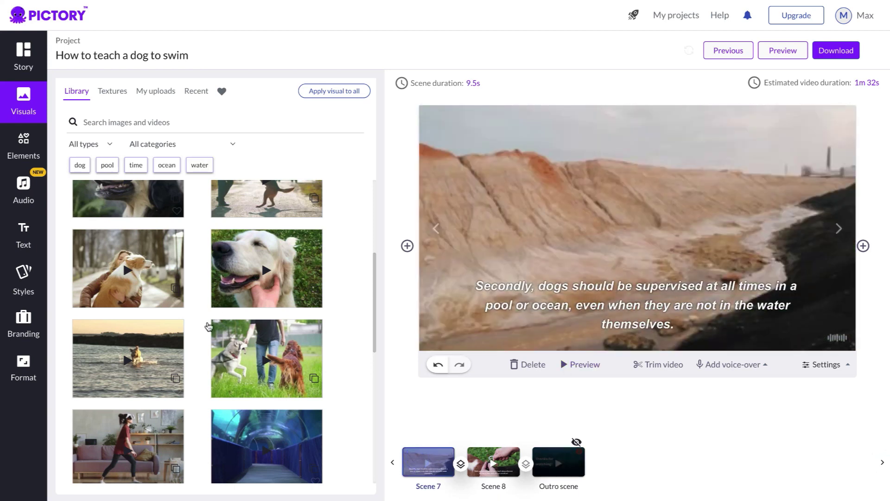
pyautogui.moveTo(305, 356)
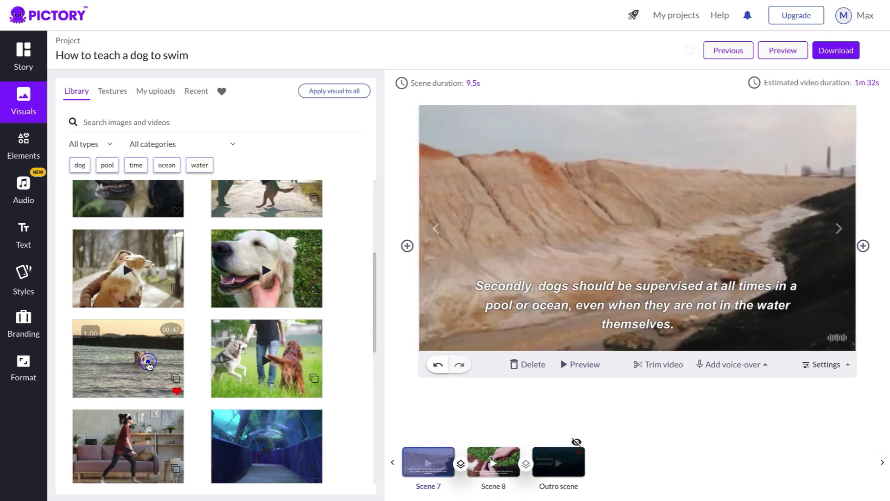
pyautogui.click(180, 351)
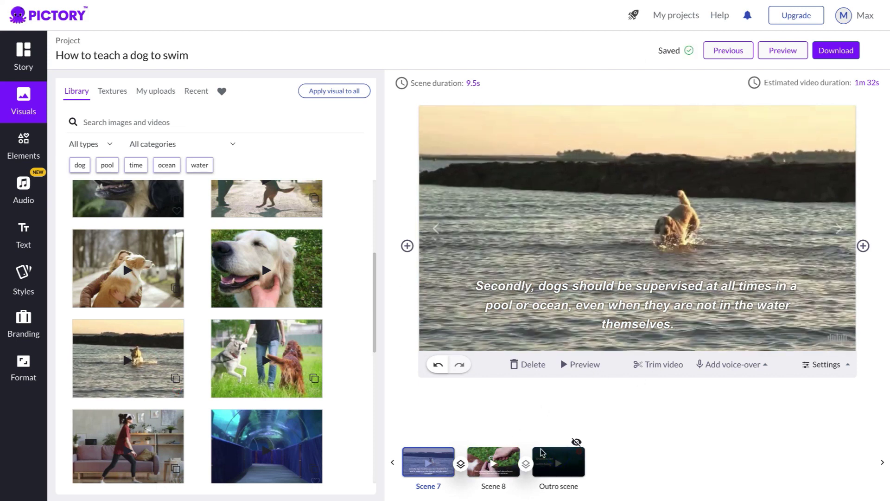
pyautogui.click(504, 460)
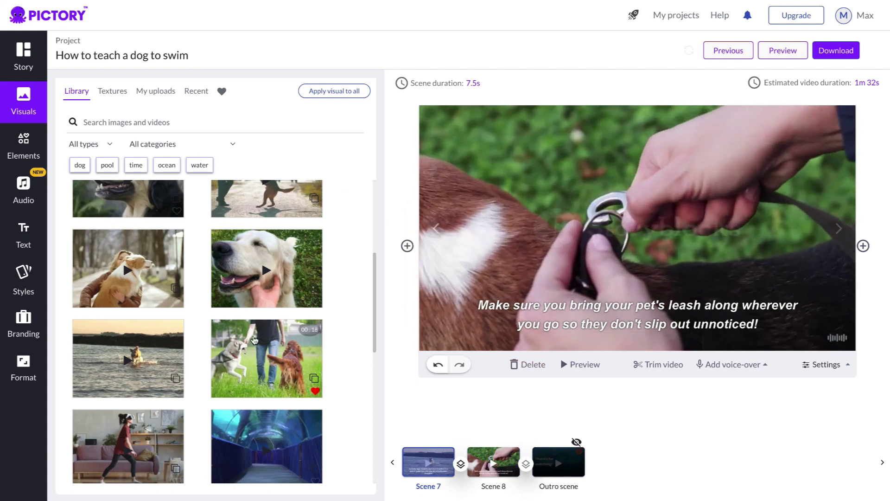
pyautogui.scroll(4, 249, 347)
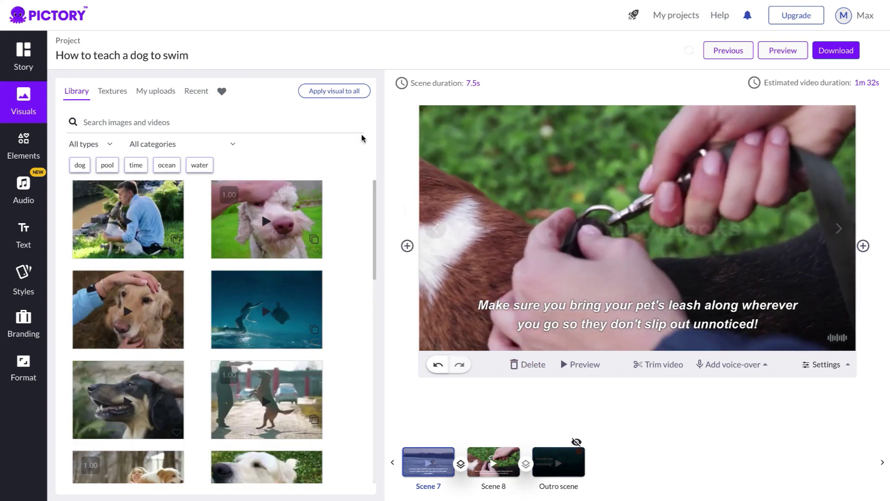
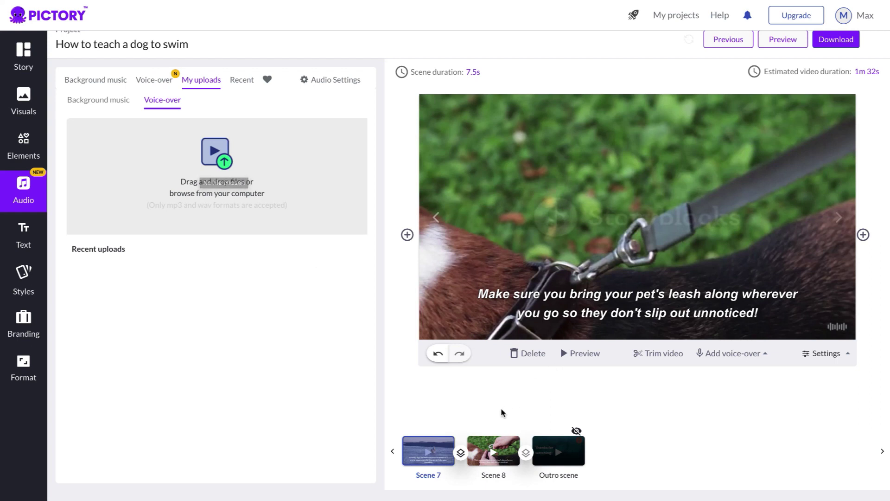
# Apply the English (US) male voice-over Aiden to the video and play the full preview
pyautogui.click(166, 83)
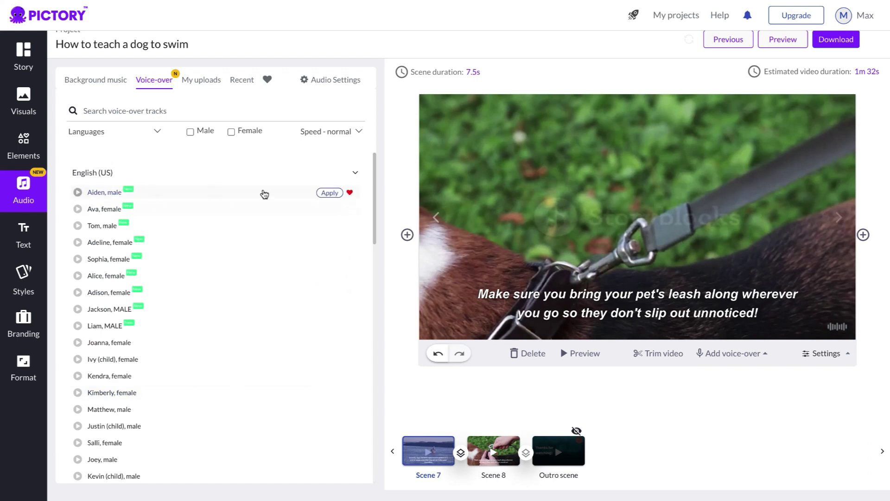
pyautogui.click(330, 193)
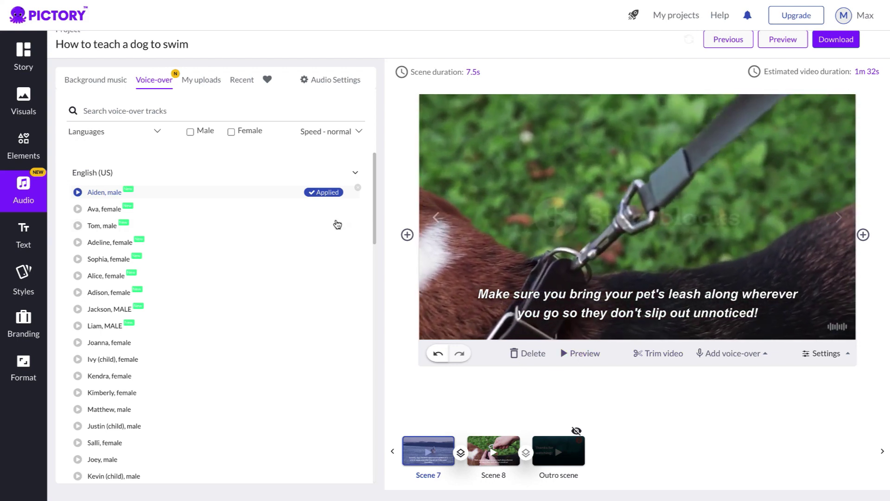
pyautogui.scroll(1, 373, 135)
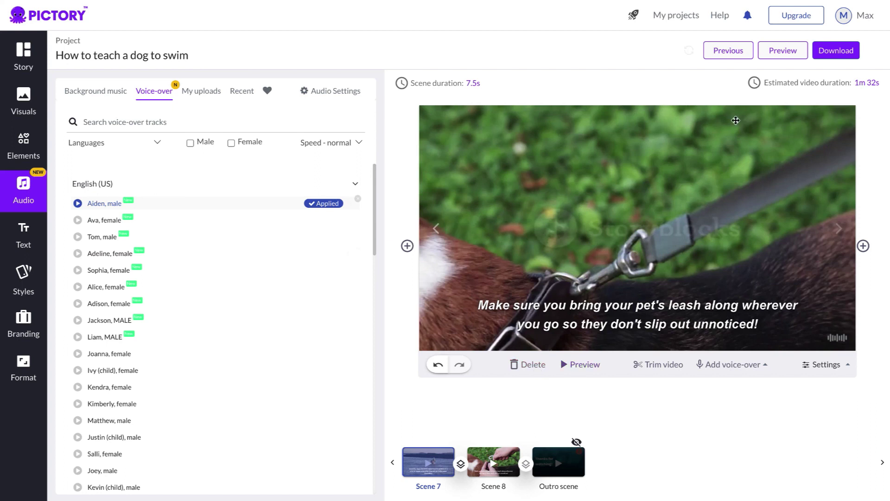
pyautogui.click(781, 50)
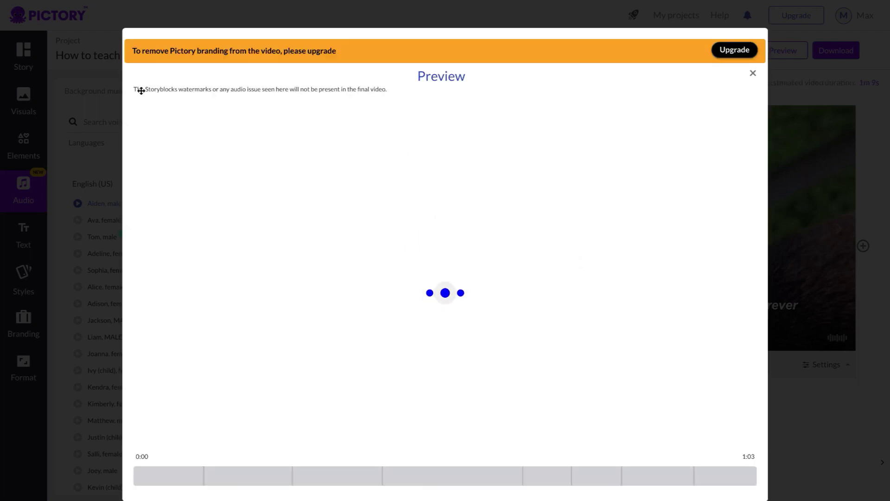
pyautogui.scroll(-1, 348, 195)
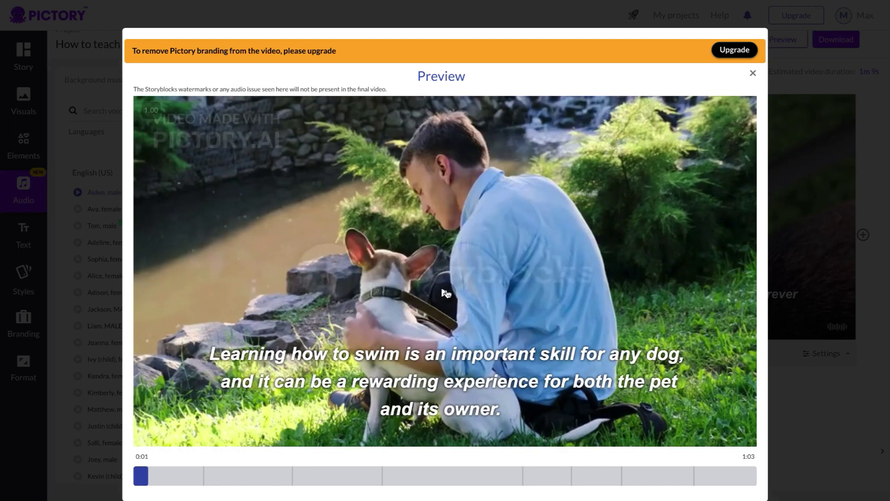